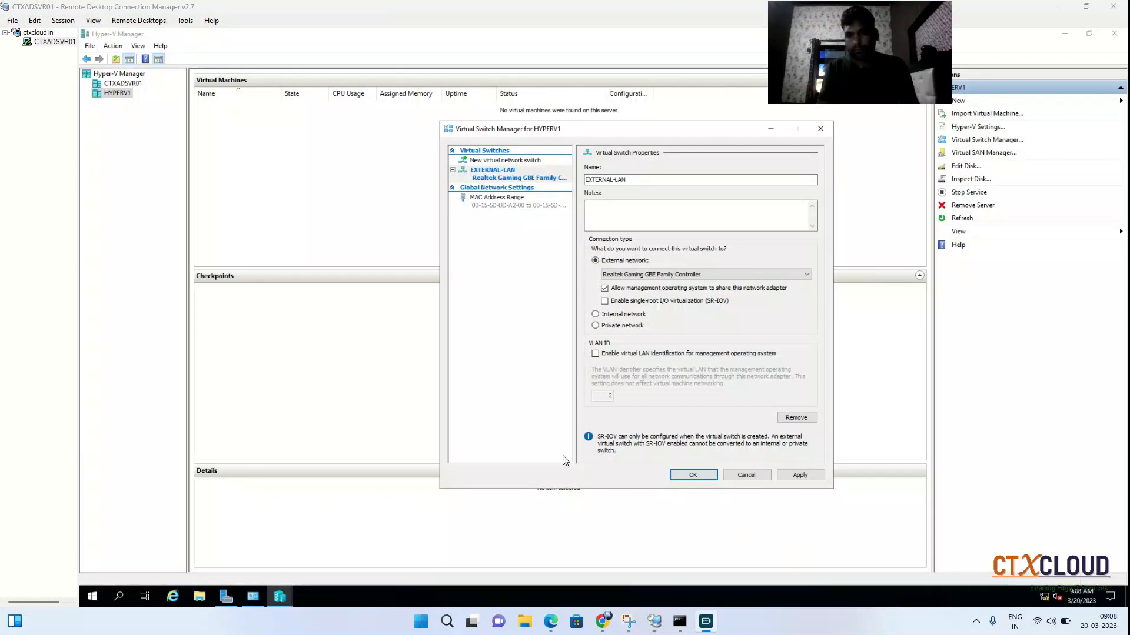
Switch to the Snipping Tool and mark in red the network adapters of both hosts and the link between them on the diagram.
left_click(651, 275)
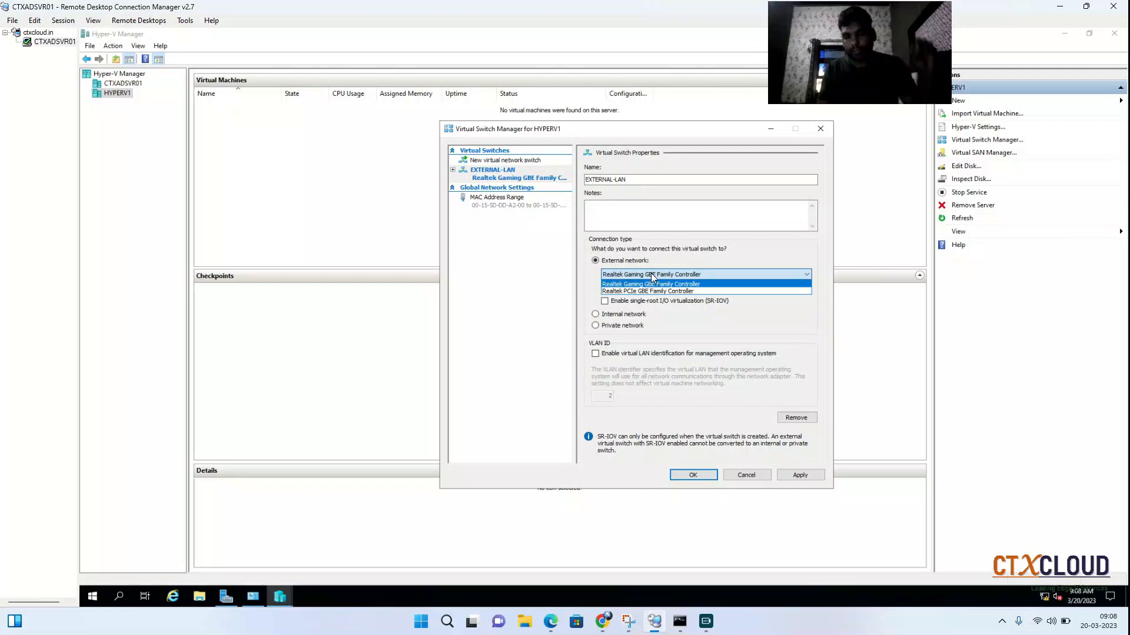
left_click(628, 621)
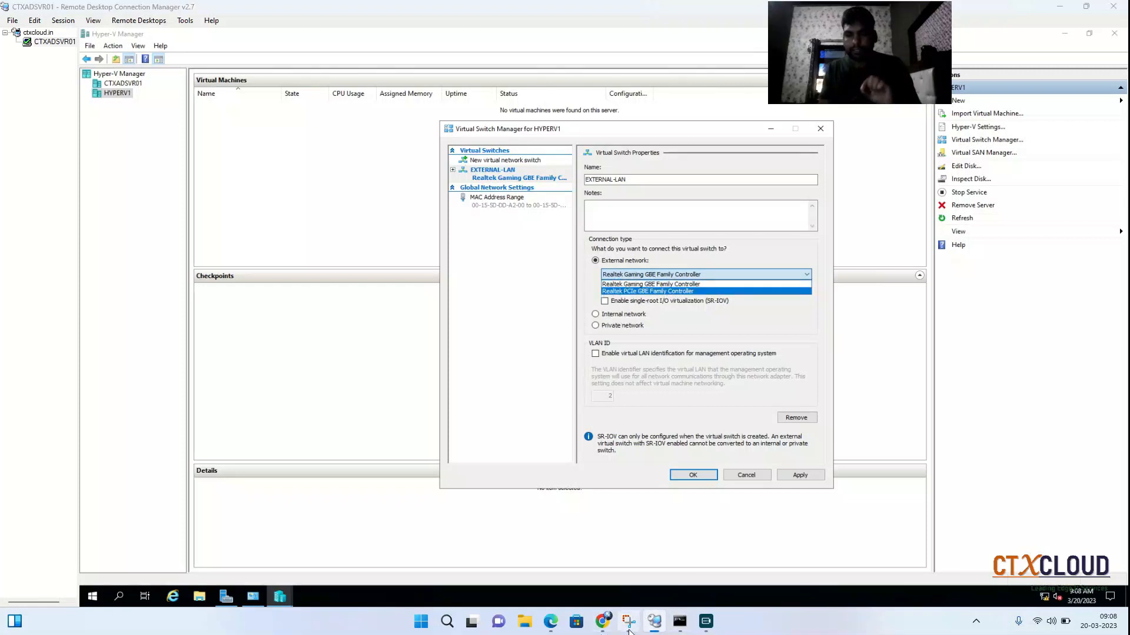
mouse_move(504, 384)
left_mouse_down()
mouse_move(463, 392)
mouse_move(516, 405)
mouse_move(511, 392)
left_mouse_up()
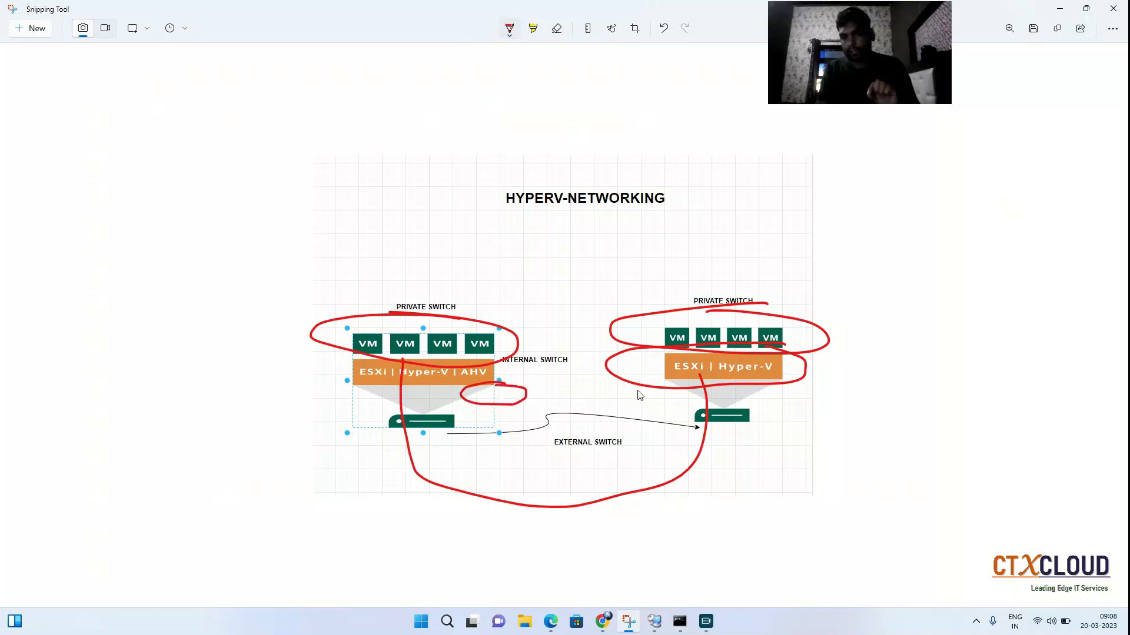
left_click_drag(635, 393, 695, 400)
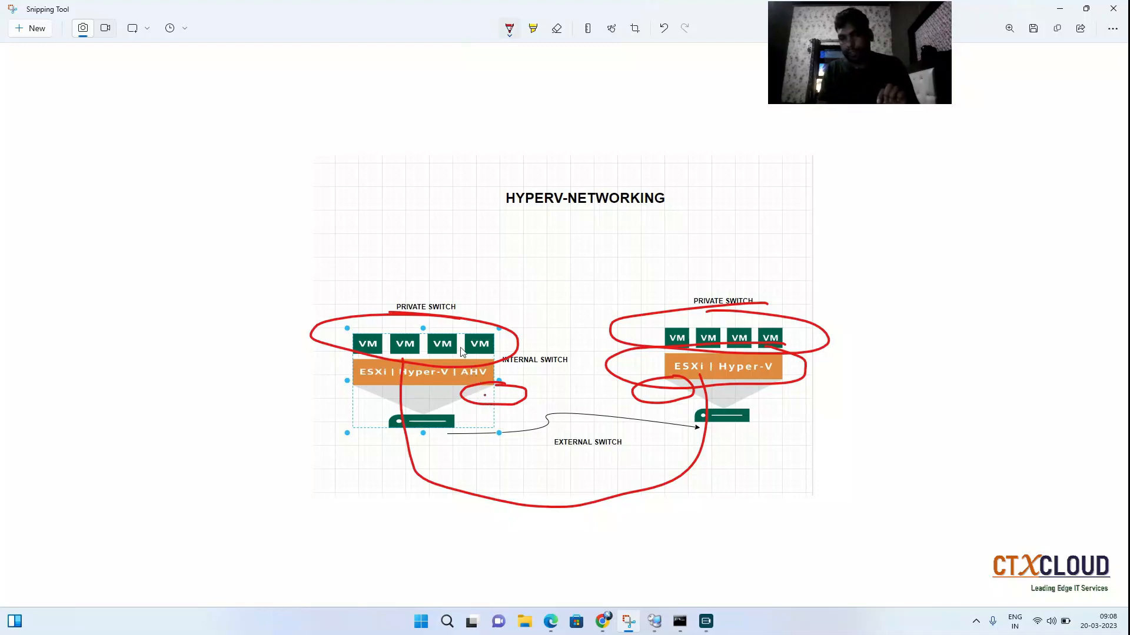
mouse_move(478, 372)
left_mouse_down()
mouse_move(491, 398)
mouse_move(487, 391)
mouse_move(506, 400)
mouse_move(495, 415)
mouse_move(580, 469)
mouse_move(669, 422)
mouse_move(674, 400)
left_mouse_up()
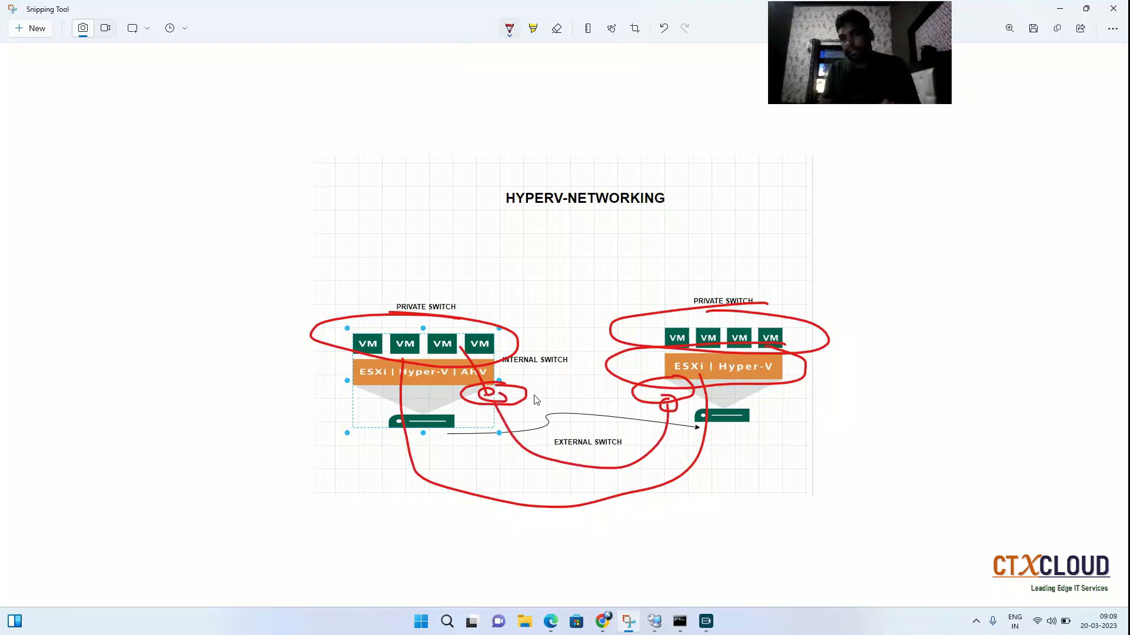
left_click_drag(528, 396, 553, 389)
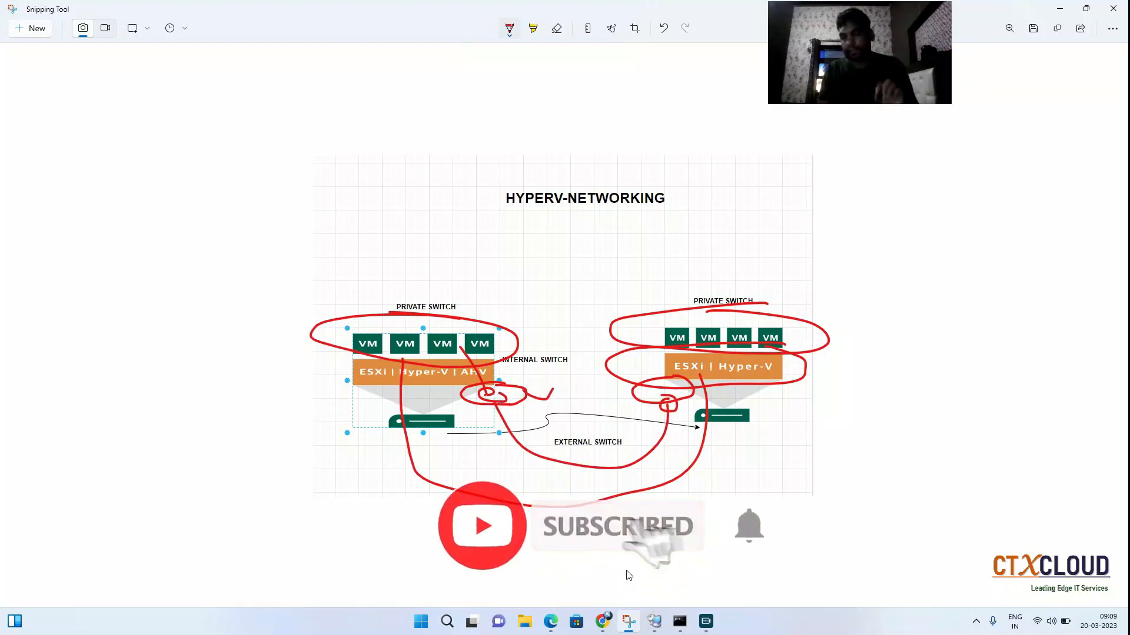
Return to Remote Desktop Connection Manager, bind the EXTERNAL-LAN switch to the Realtek Gaming GBE Family Controller, and apply the networking changes.
left_click(654, 621)
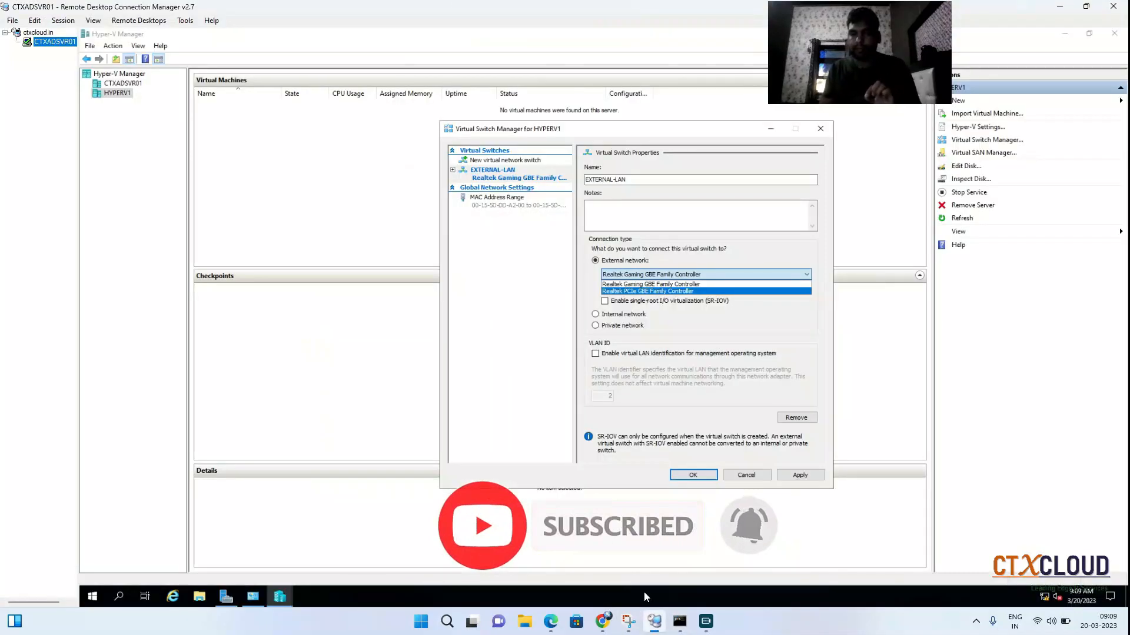
left_click(706, 284)
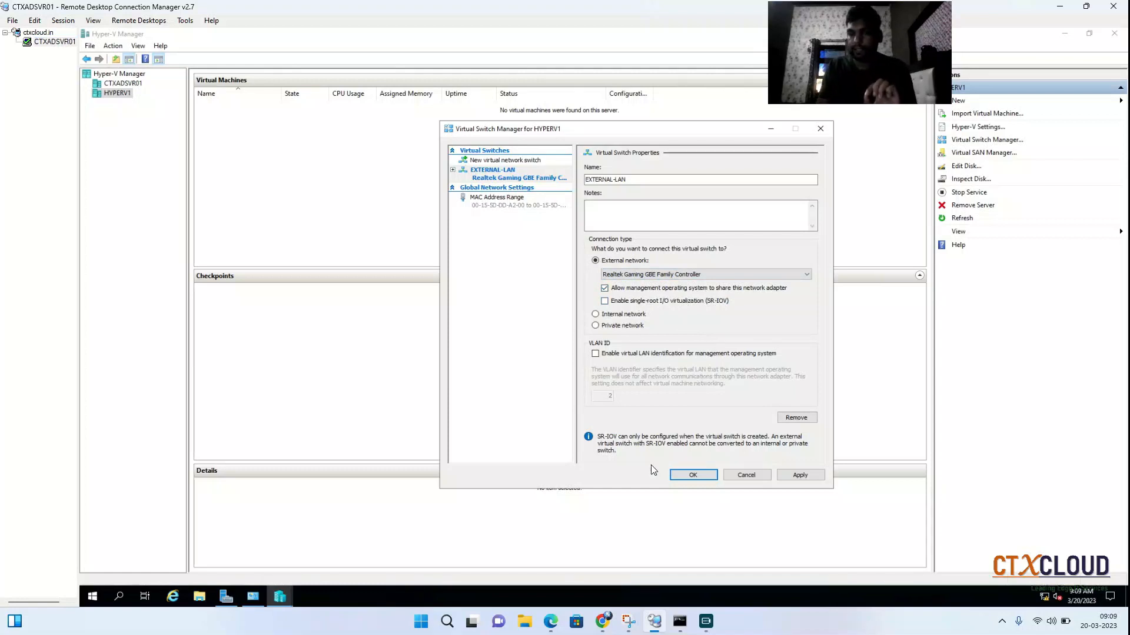
left_click(797, 477)
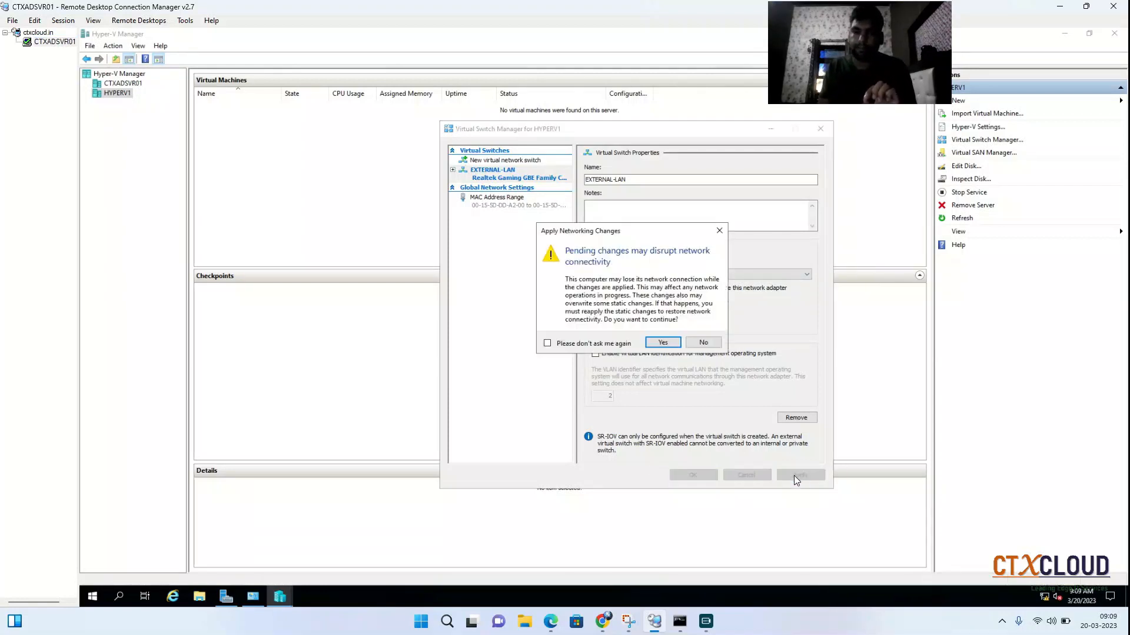
left_click(660, 343)
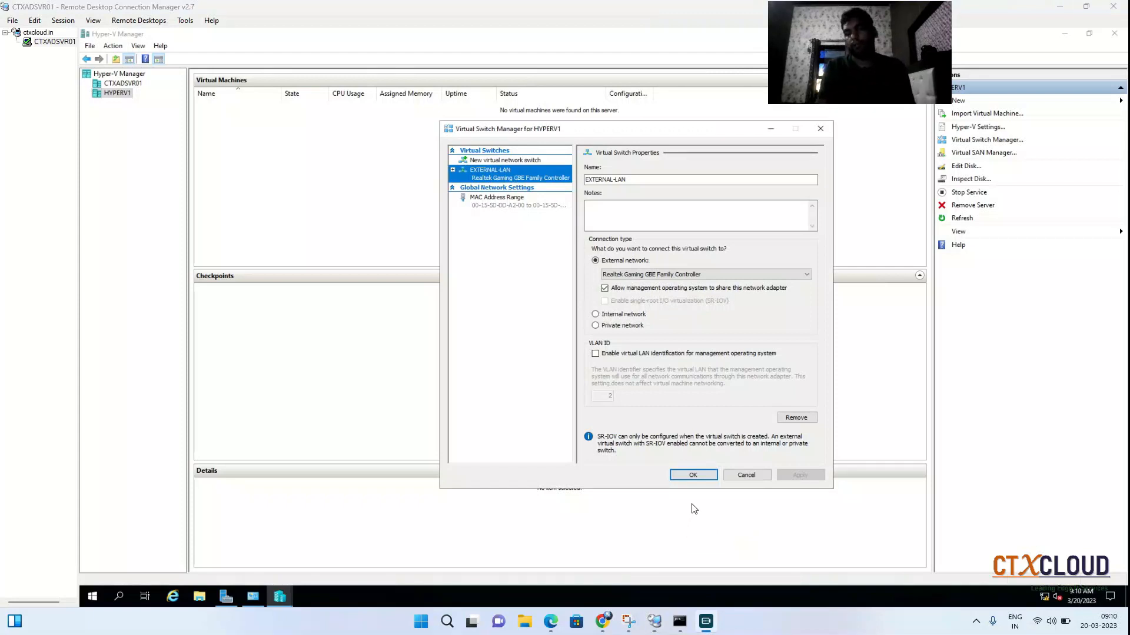
left_click(684, 479)
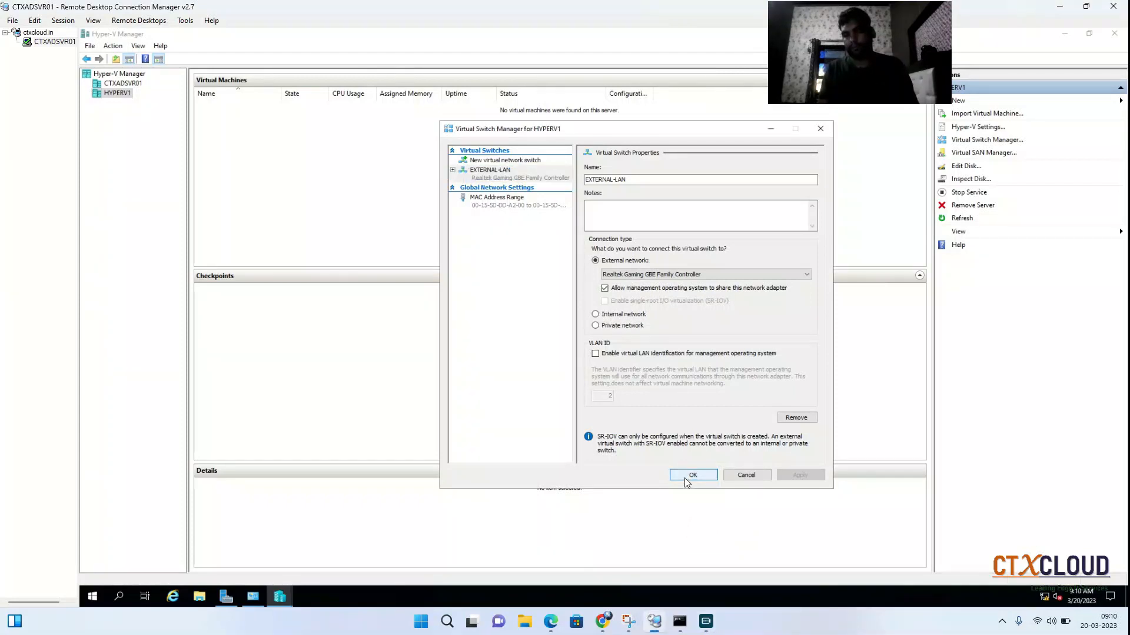
left_click(685, 477)
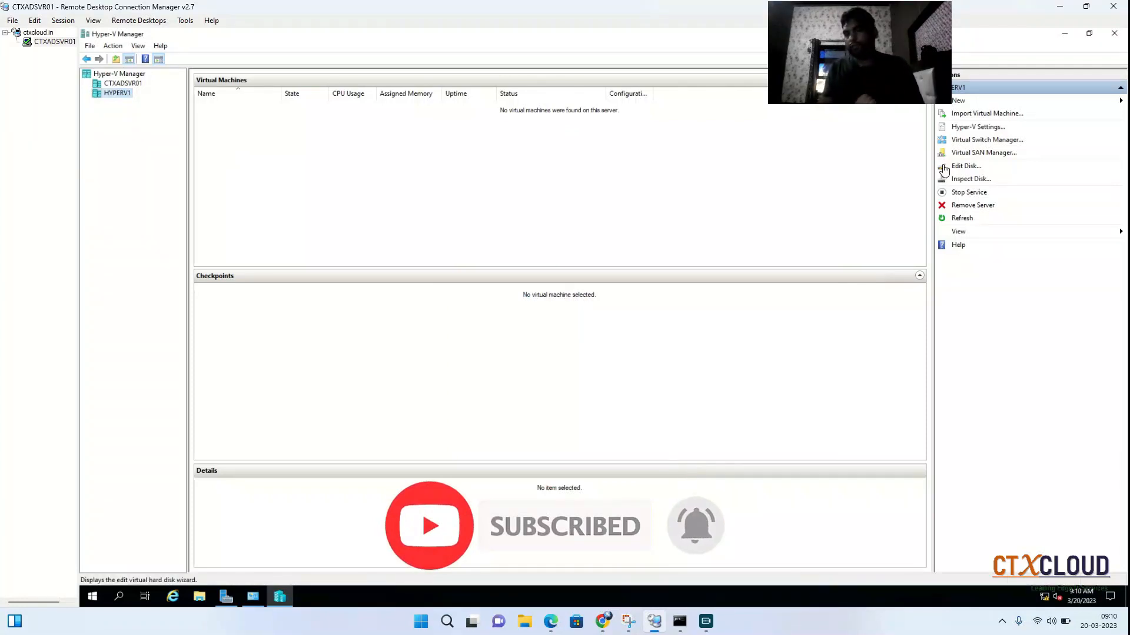
Review the EXTERNAL-LAN switch properties in the Virtual Switch Manager of HYPERV1.
left_click(987, 140)
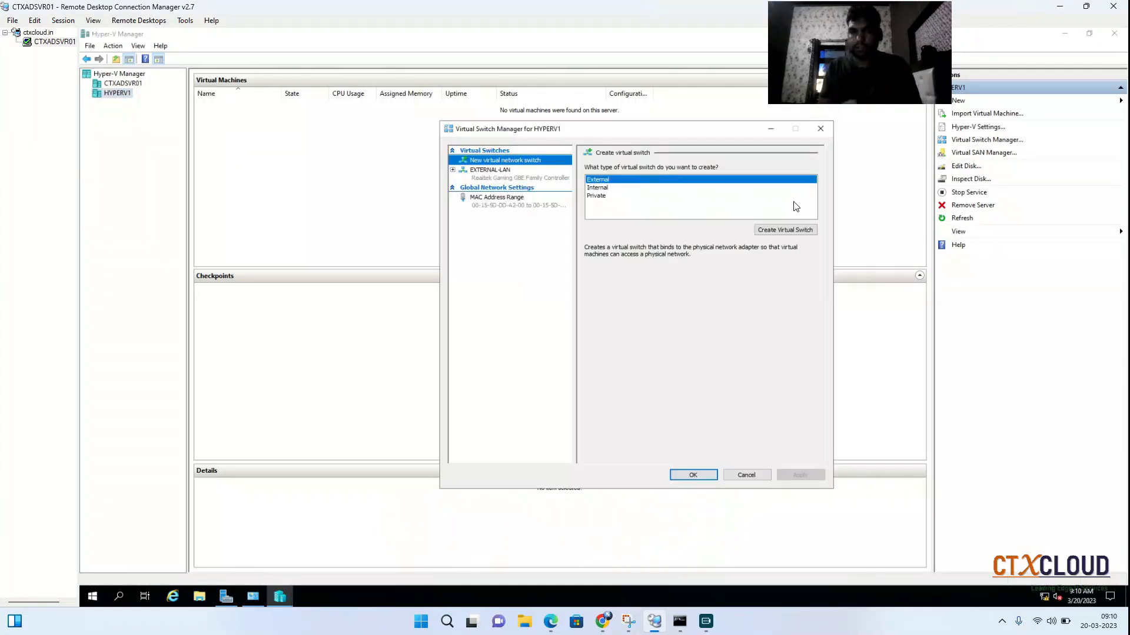
left_click(475, 183)
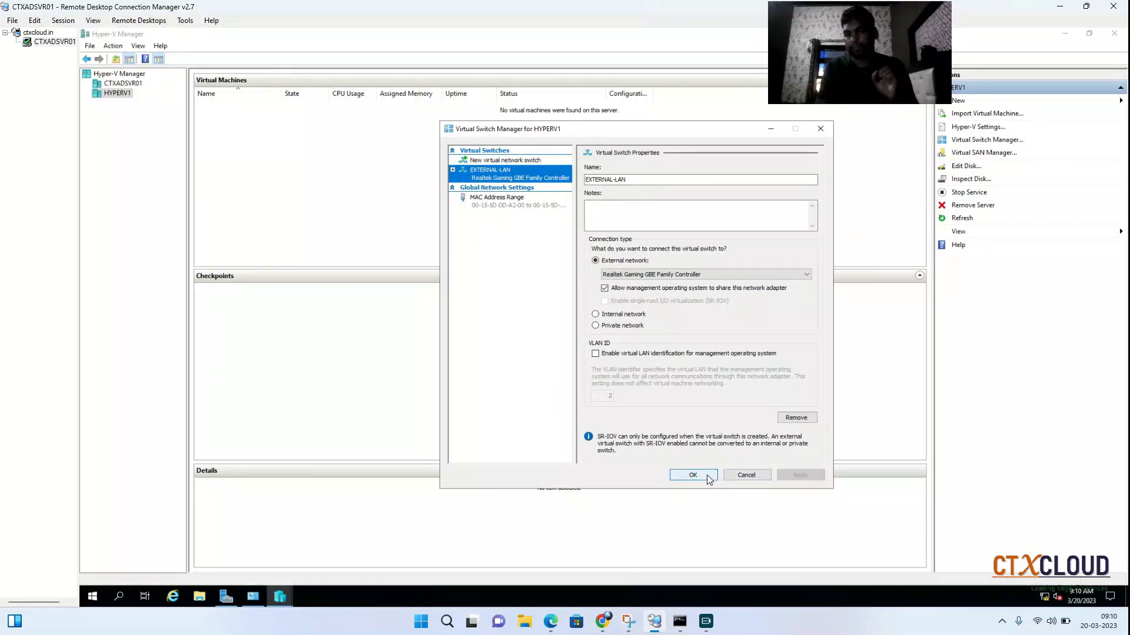
left_click(749, 476)
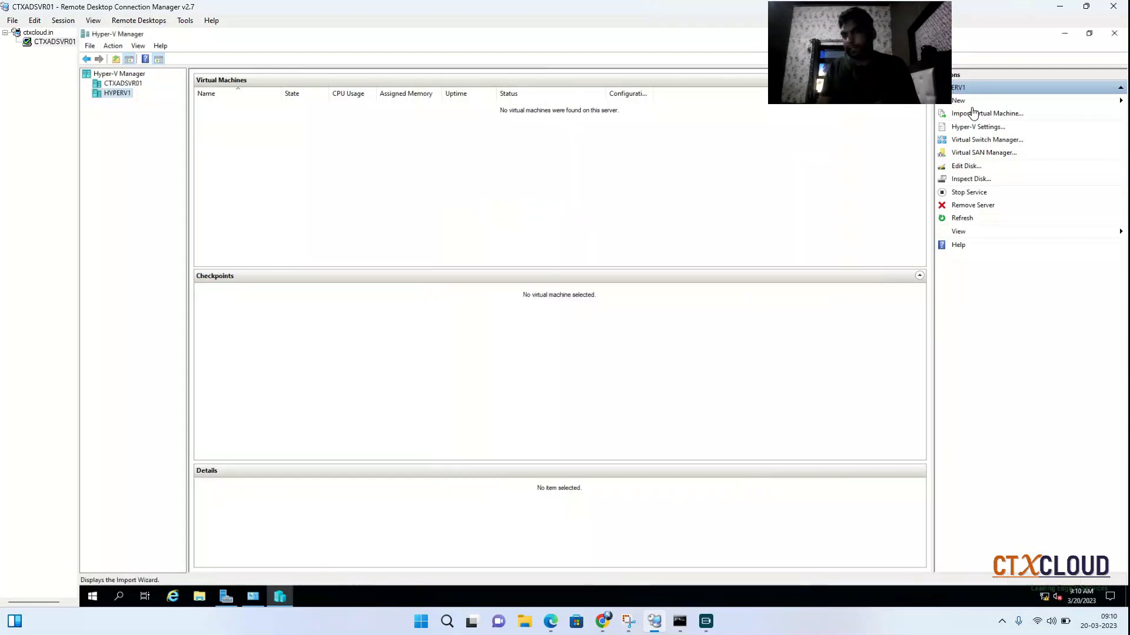
Start a new virtual machine on HYPERV1 and name it CTXWENSVR01, keeping the default storage location.
left_click(970, 103)
left_click(1056, 101)
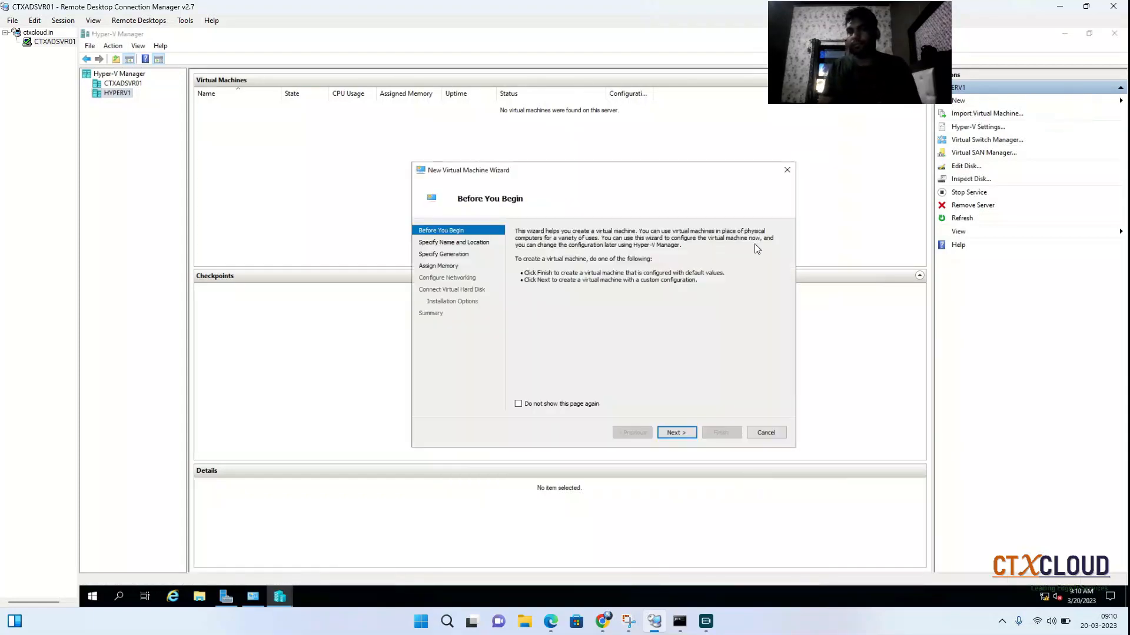
left_click(675, 434)
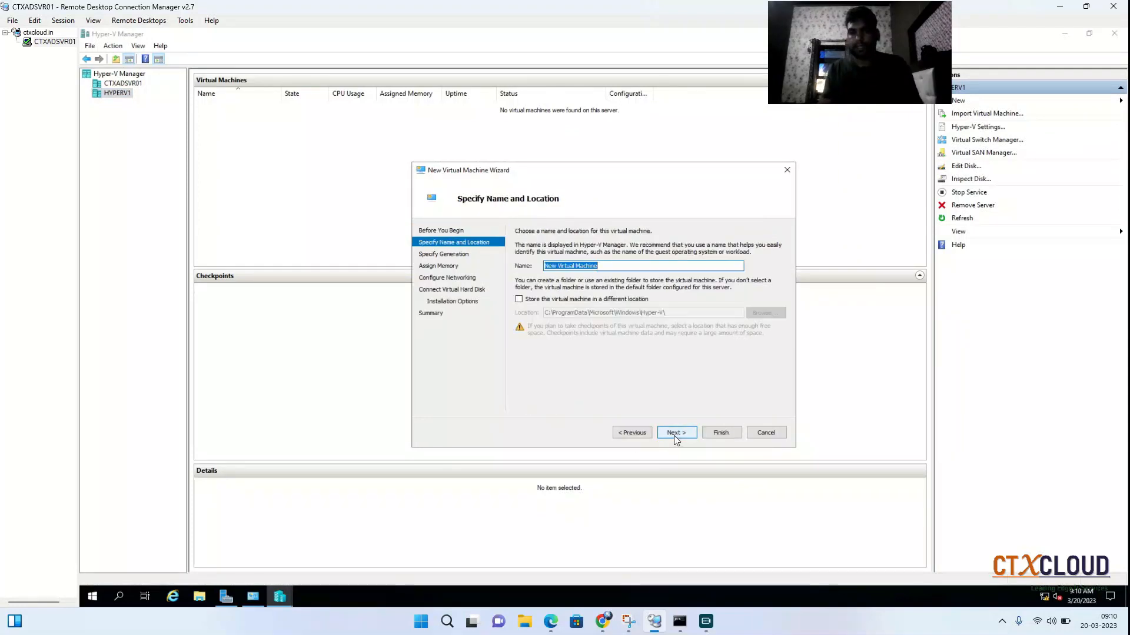
type("C")
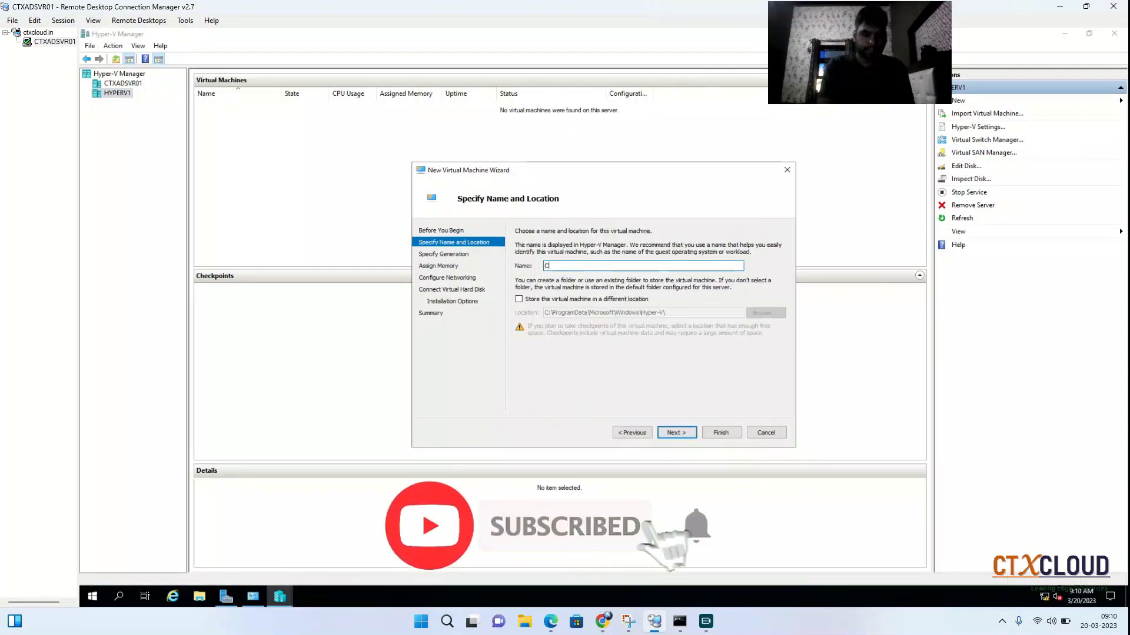
type("TXWENS")
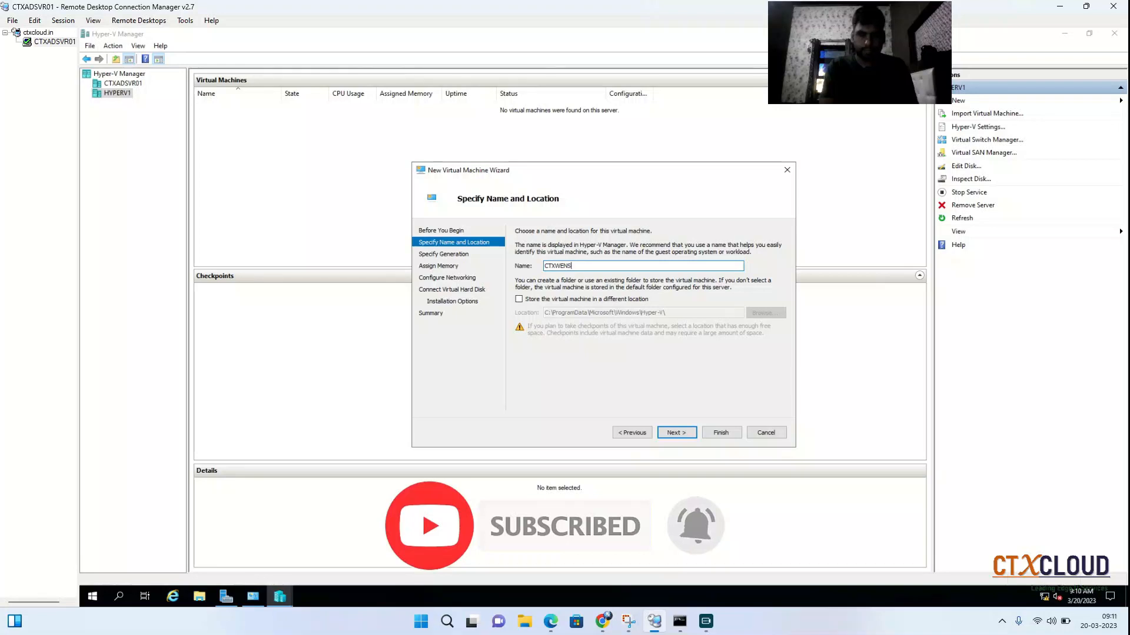
type("VR01")
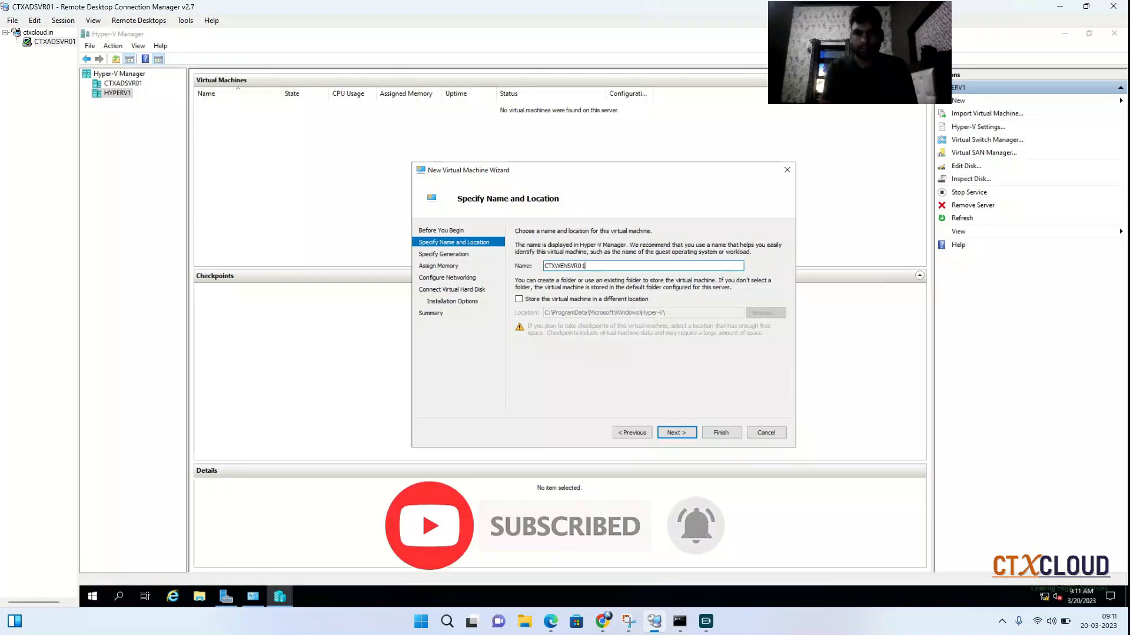
left_click(671, 433)
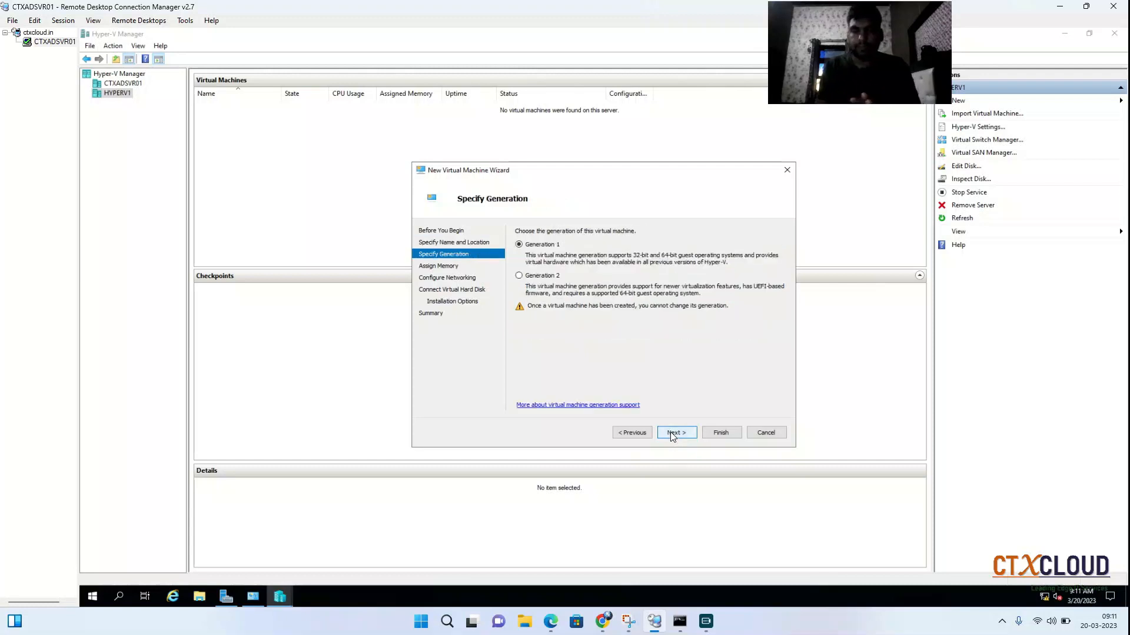
Accept Generation 1 for the virtual machine and assign 4096 MB of startup memory with Dynamic Memory enabled.
left_click(670, 432)
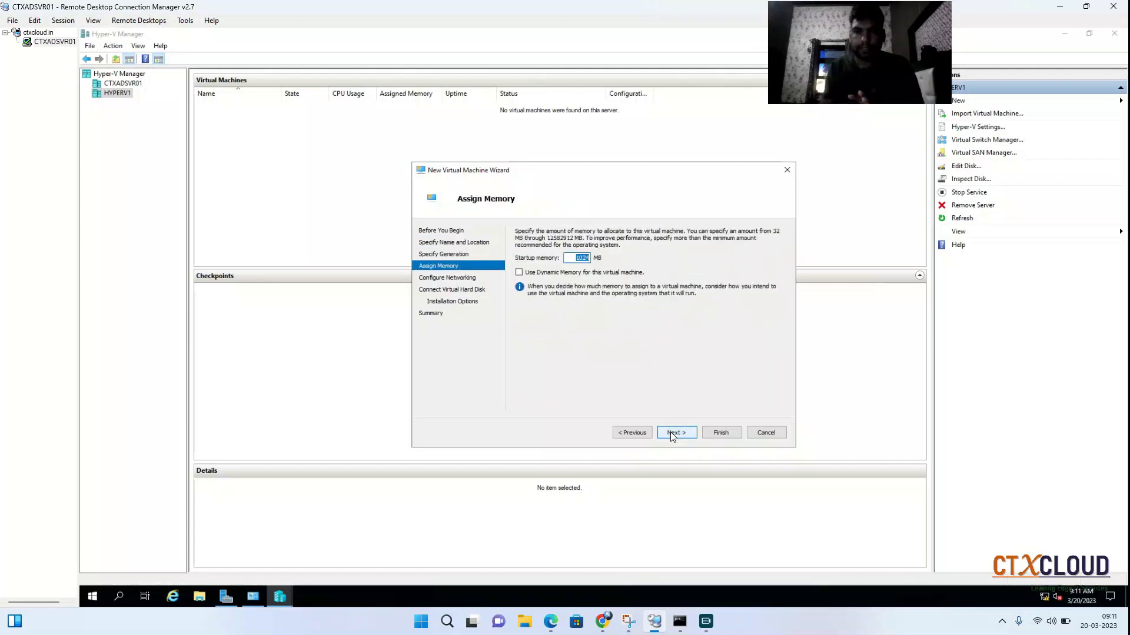
left_click(518, 273)
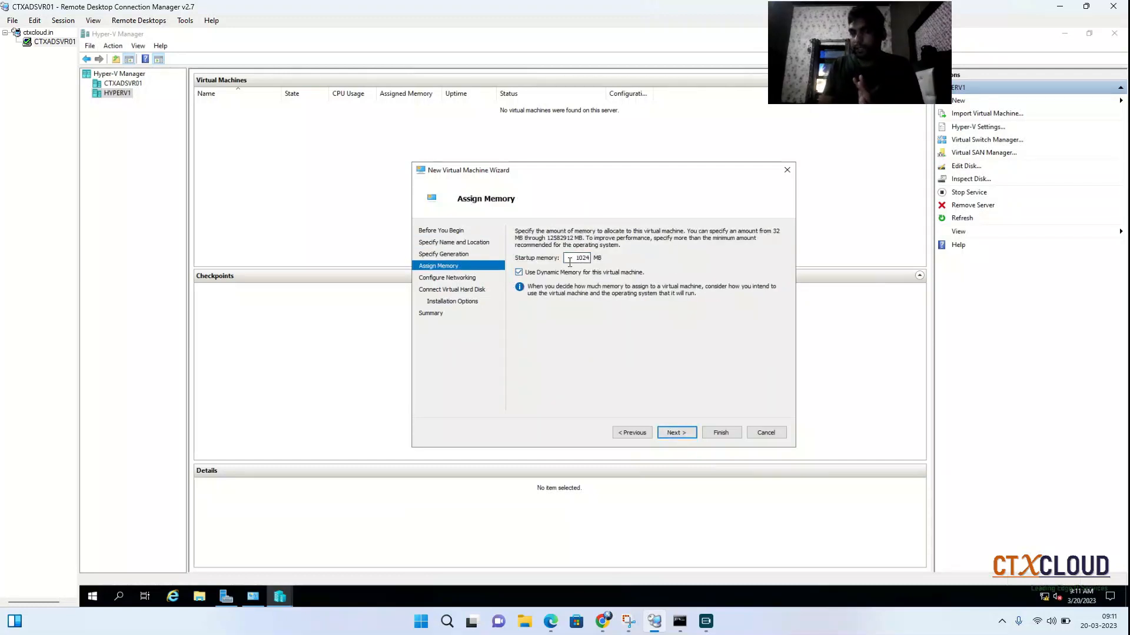
left_click_drag(570, 262, 634, 263)
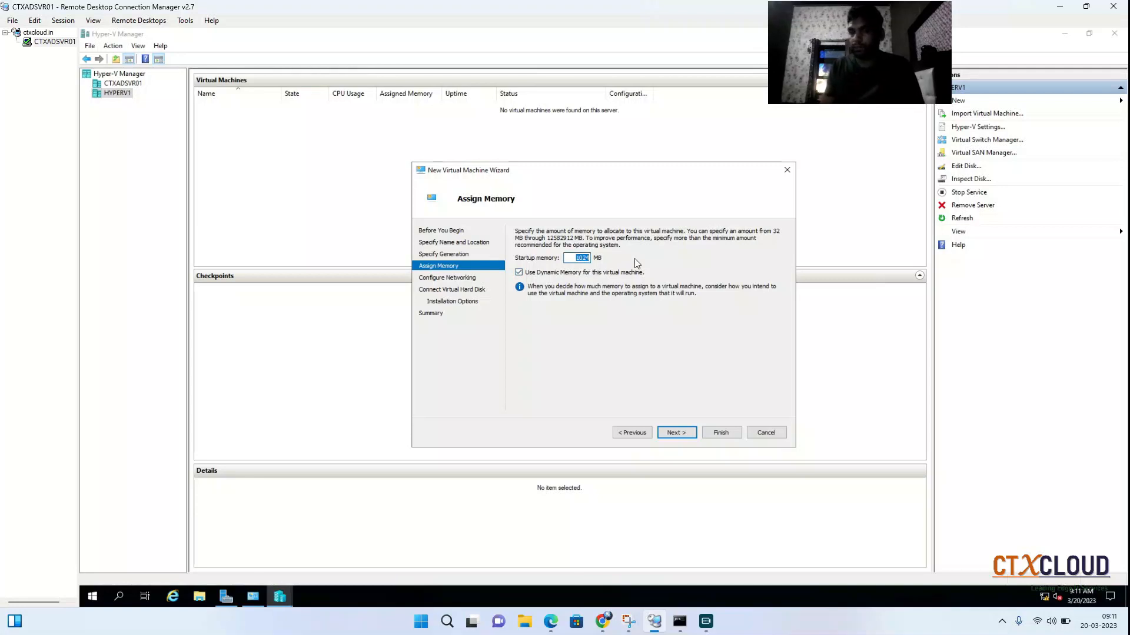
type("40")
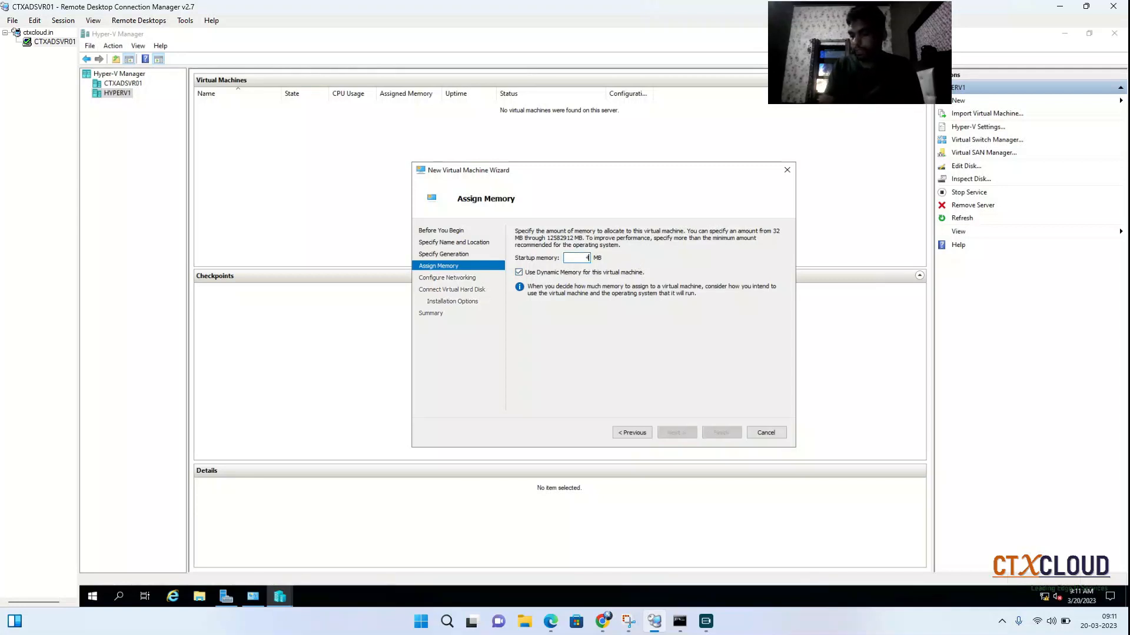
type("96")
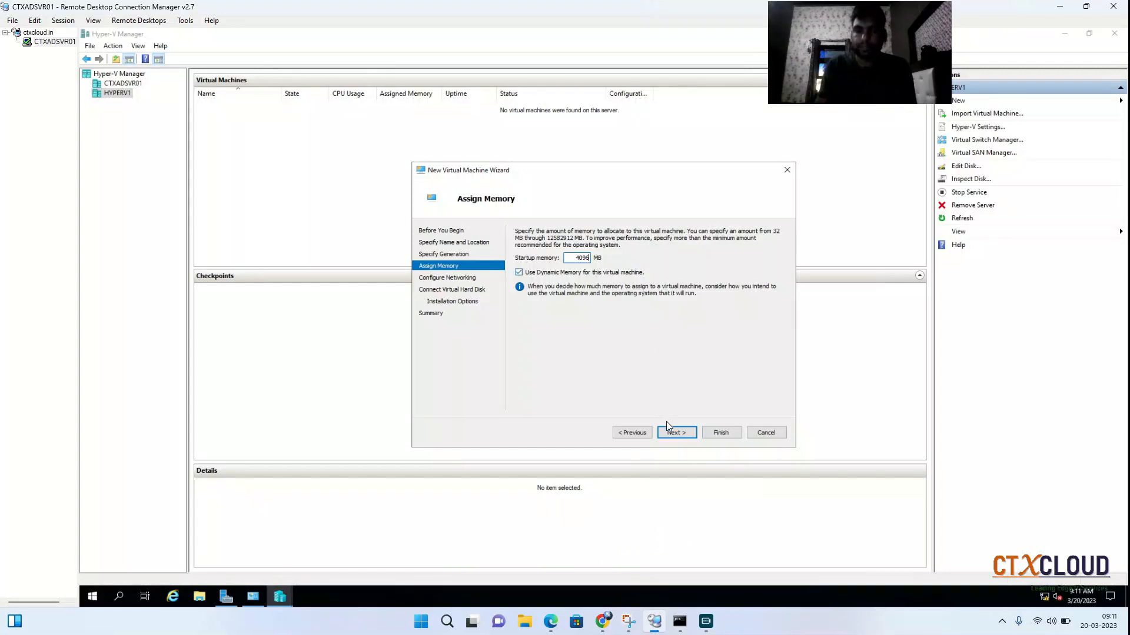
left_click(684, 430)
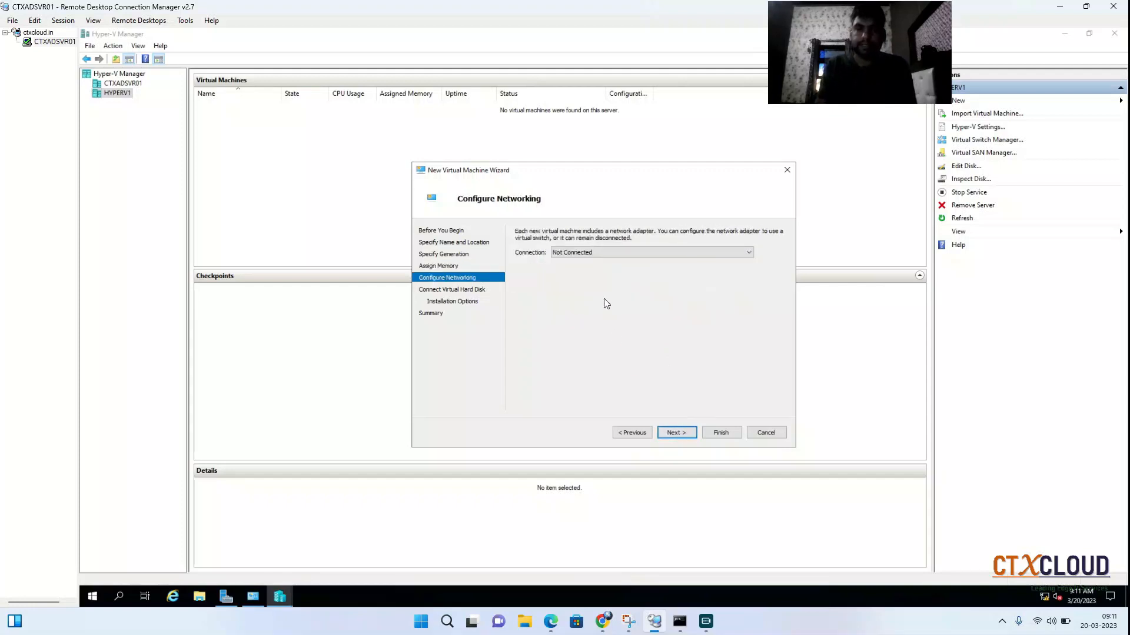
Connect the virtual machine's network adapter to the EXTERNAL-LAN switch.
left_click(596, 253)
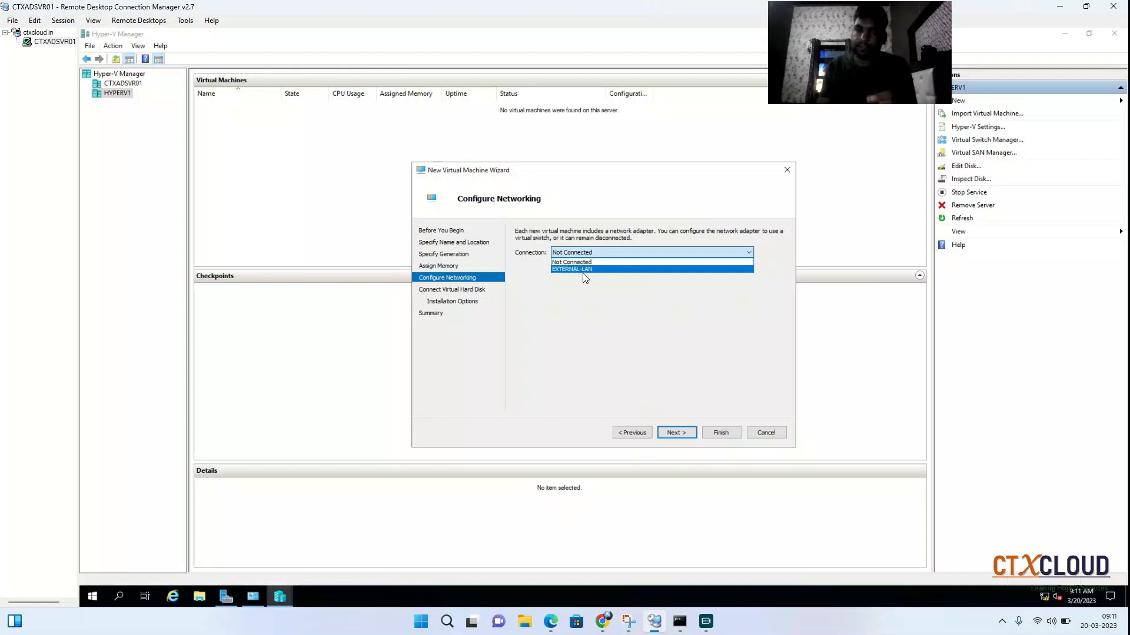
key("Escape")
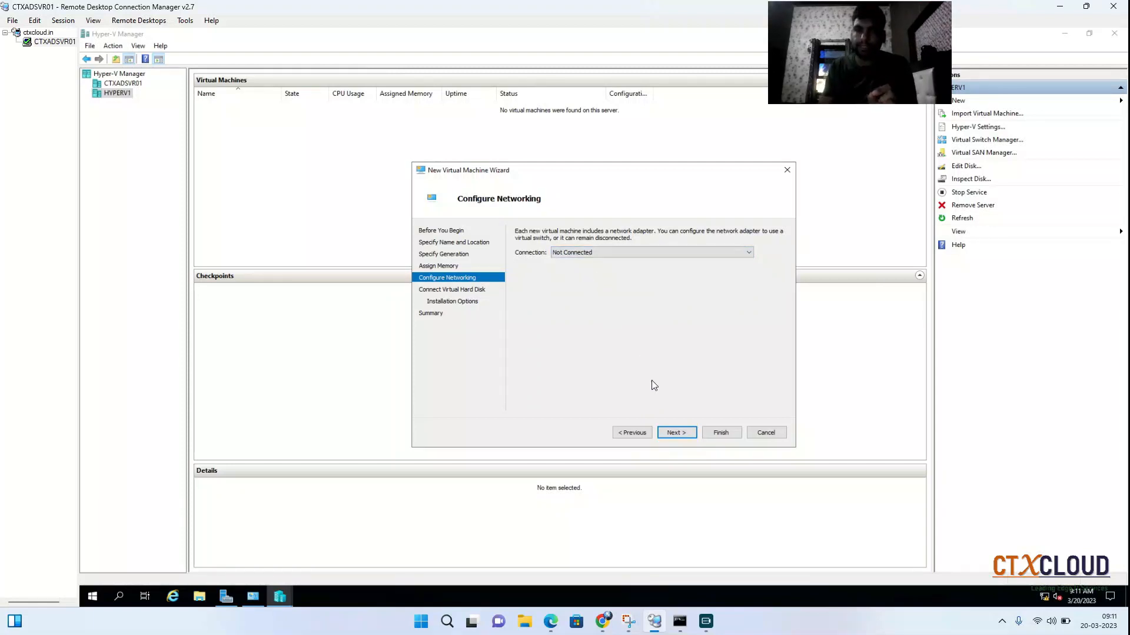
left_click(585, 252)
left_click(584, 268)
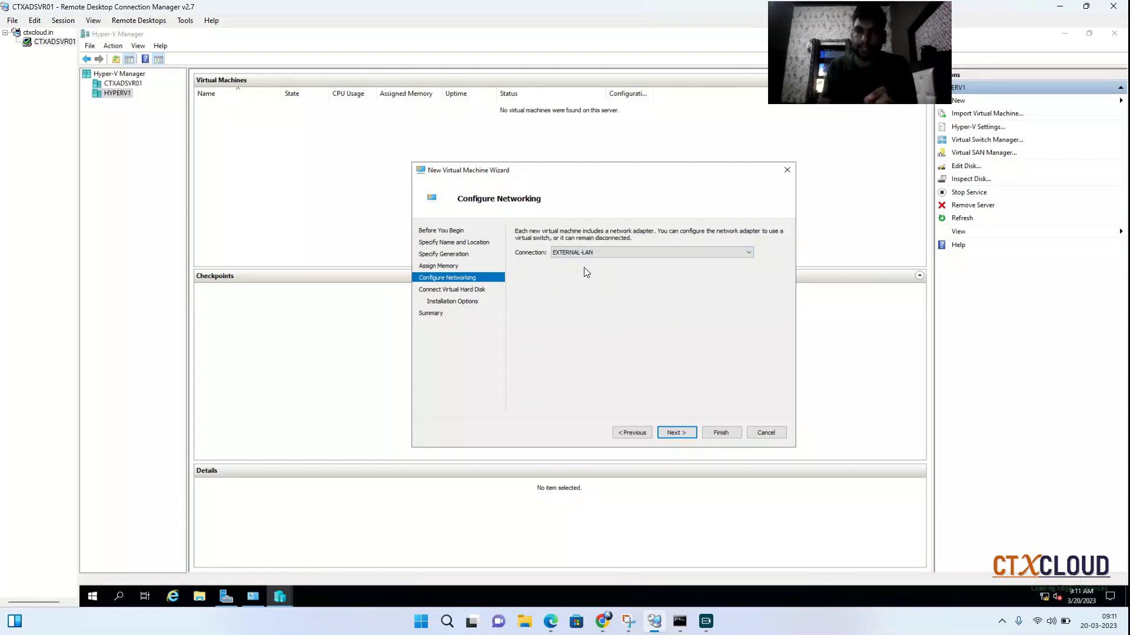
left_click(674, 433)
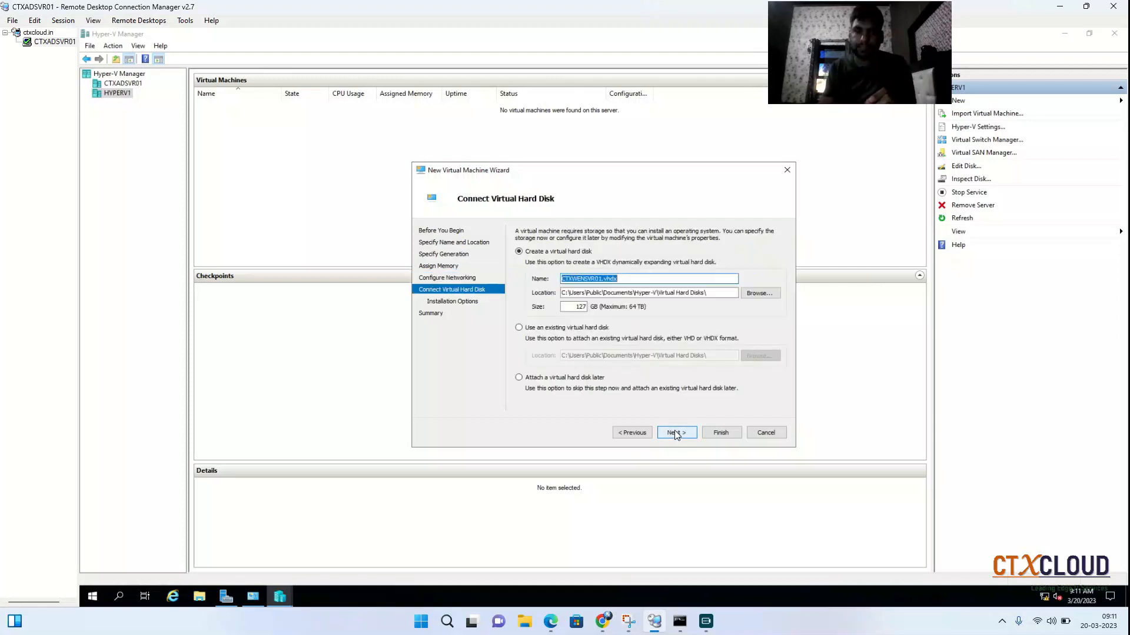
Create the virtual hard disk CTXWENSVR01.vhdx with a size of 60 GB in the default location.
double_click(577, 307)
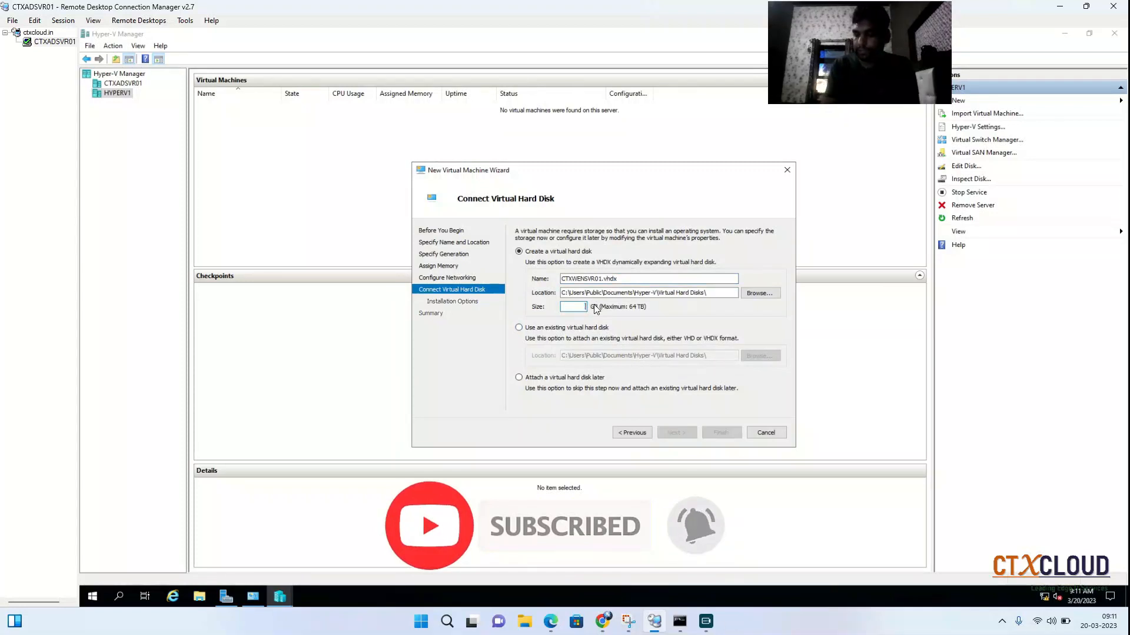
type("60")
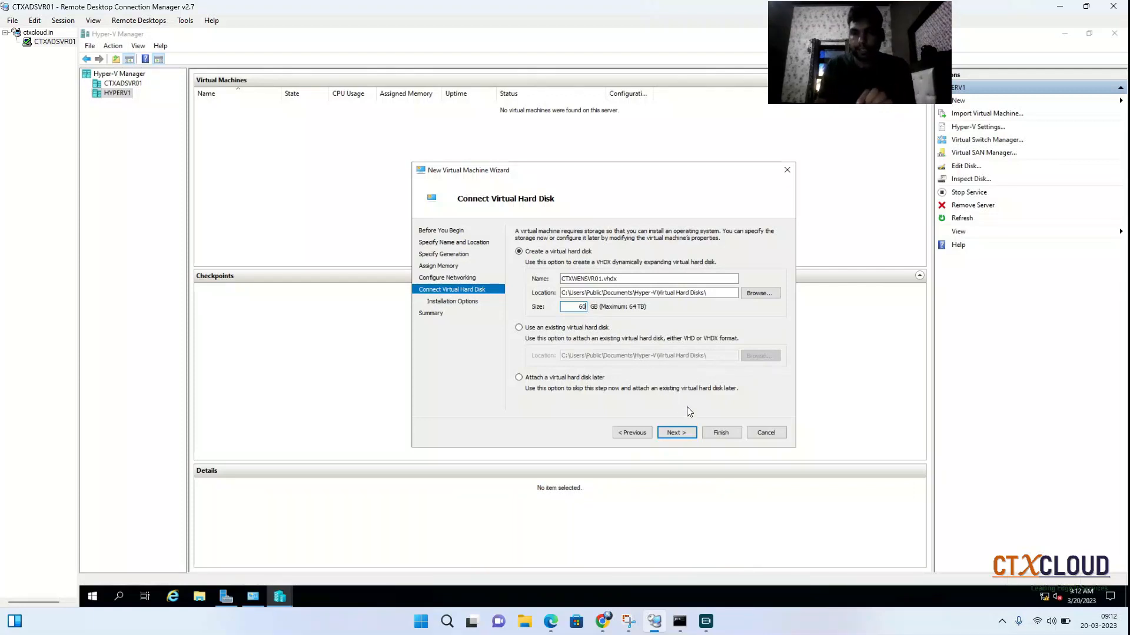
left_click(676, 433)
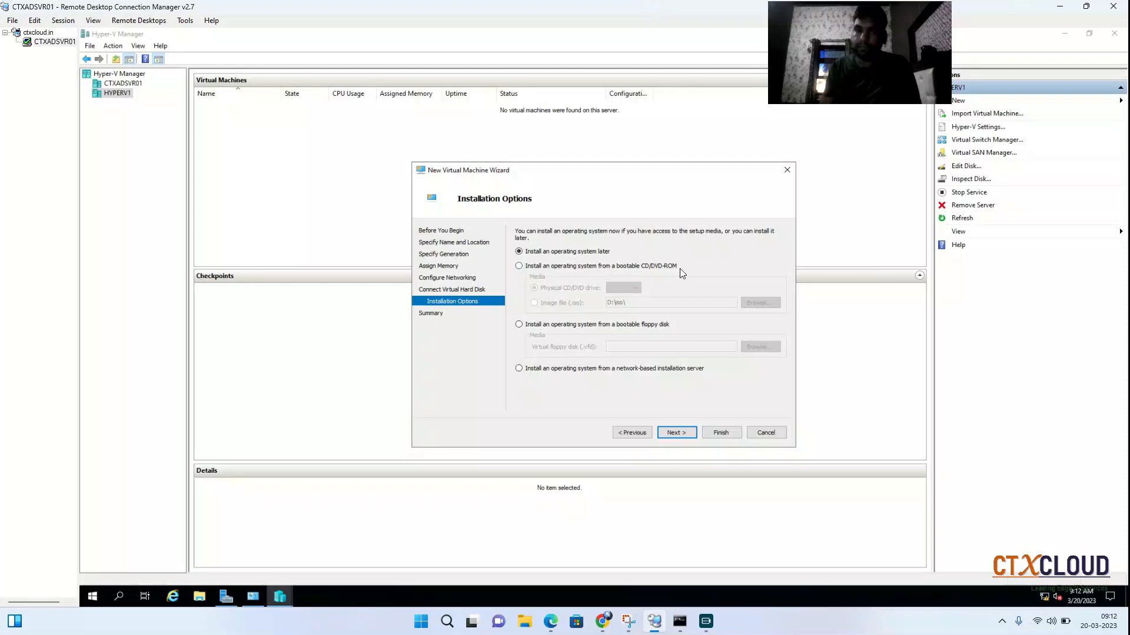
Choose to install the operating system from an ISO image file and browse the C: drive of HYPERV1 for it.
left_click(553, 268)
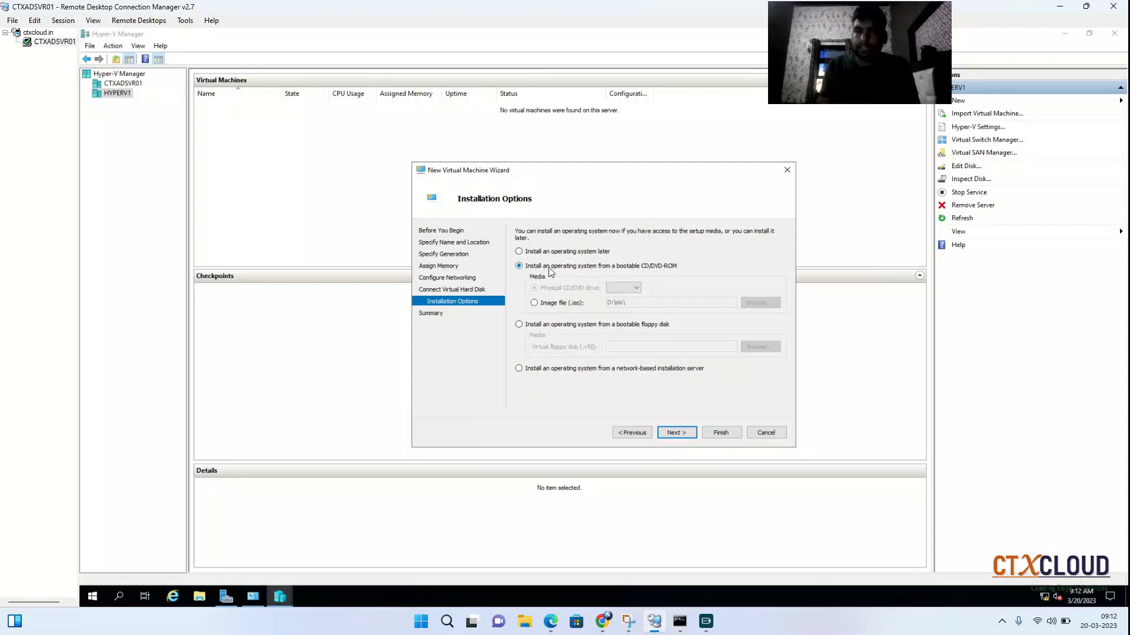
left_click(542, 304)
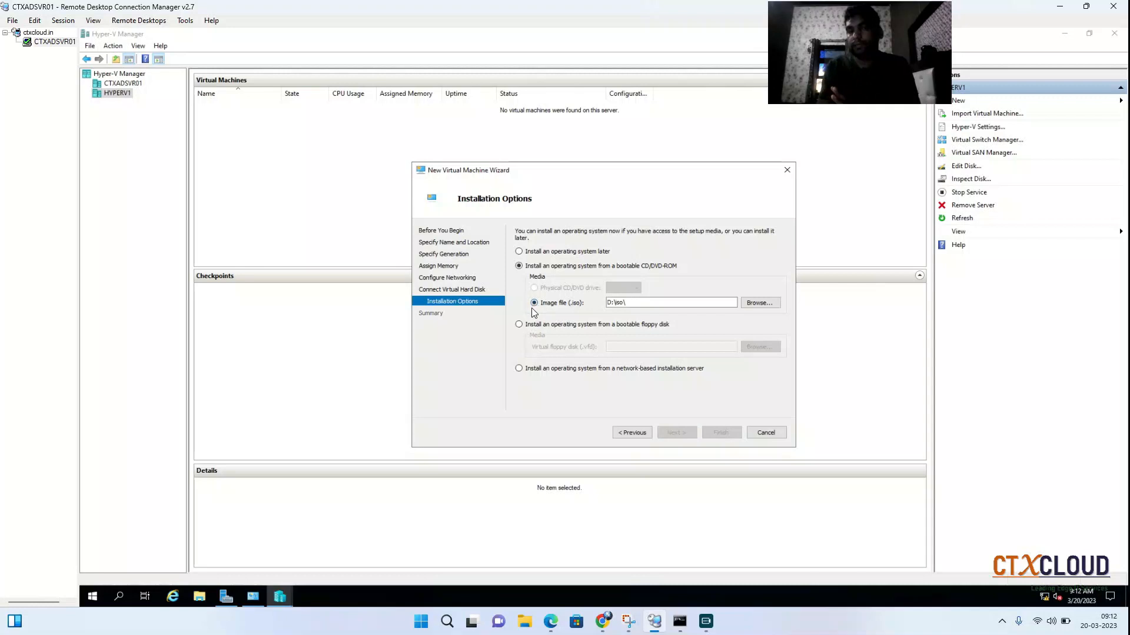
left_click(760, 303)
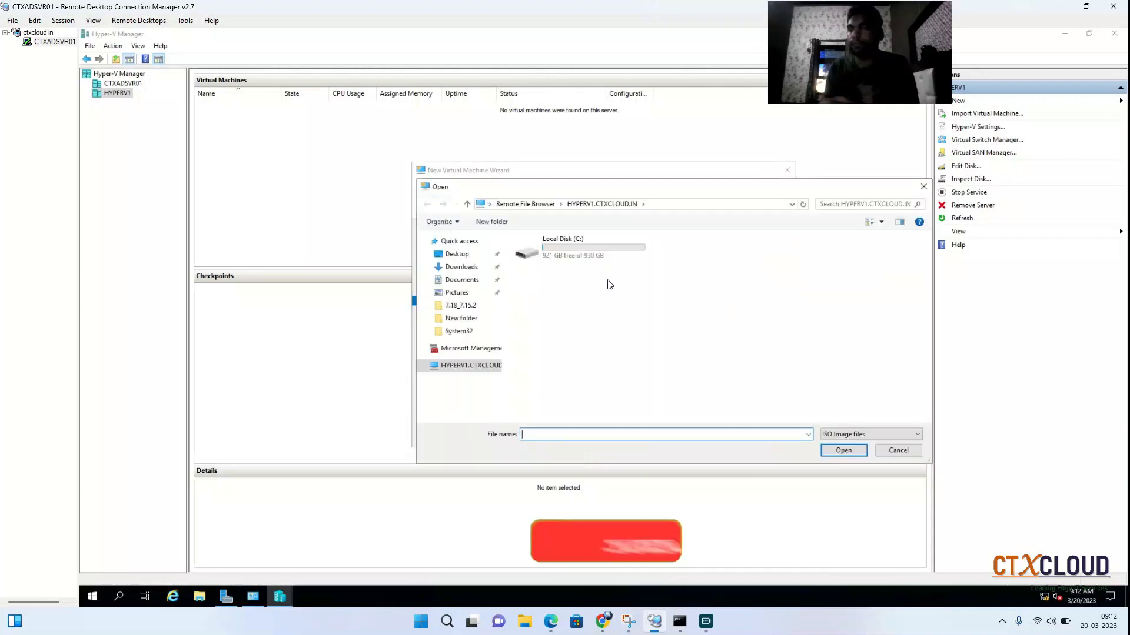
double_click(598, 261)
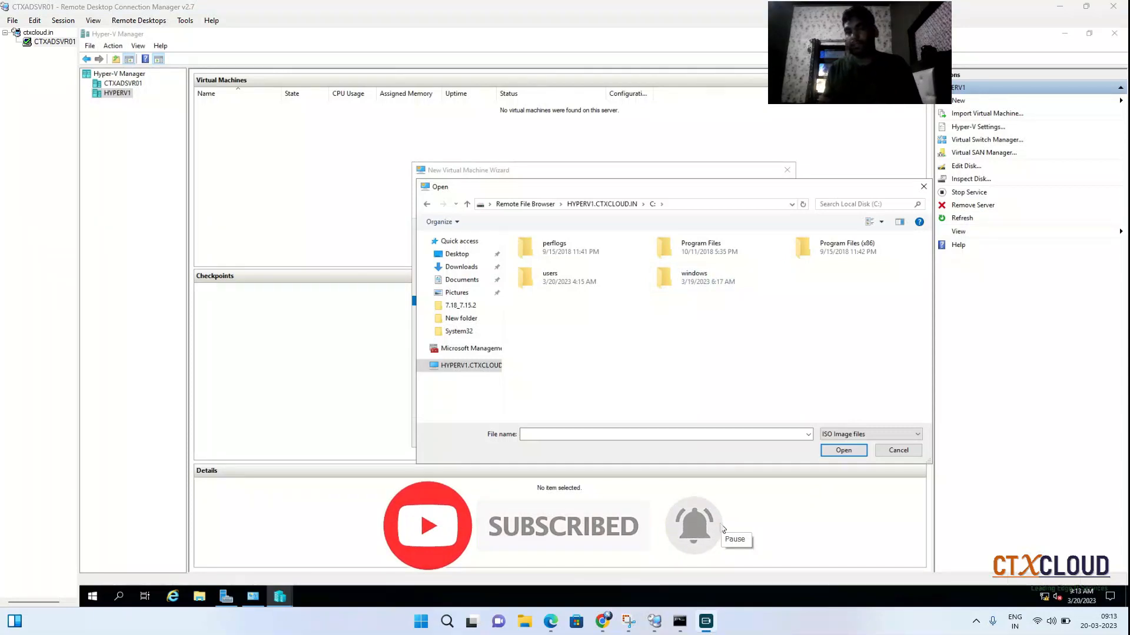
right_click(663, 372)
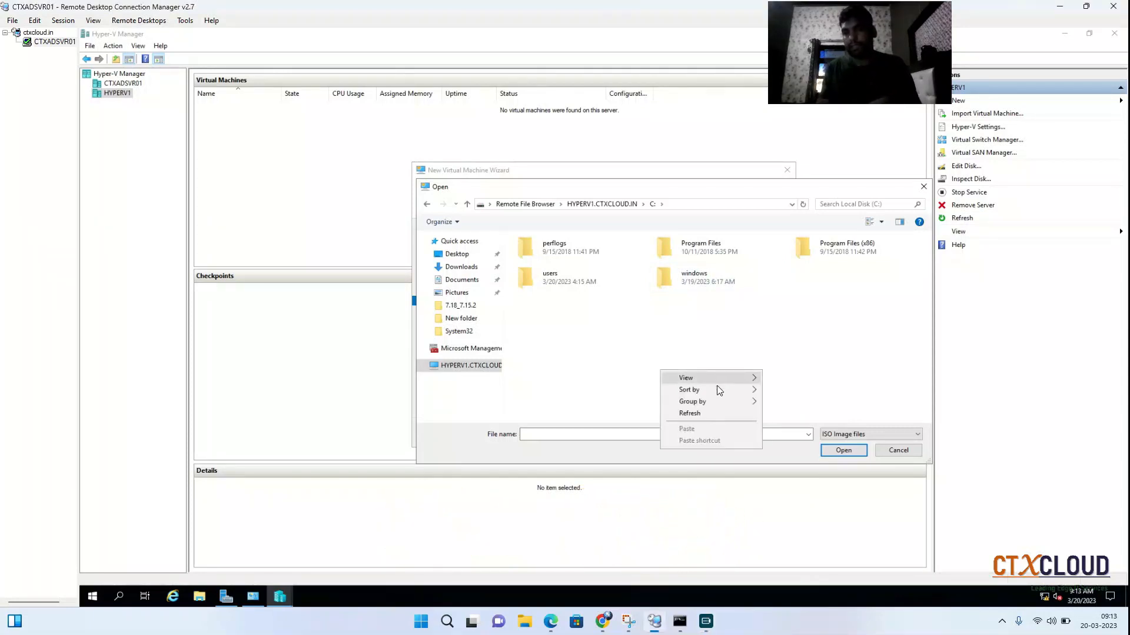
left_click(615, 337)
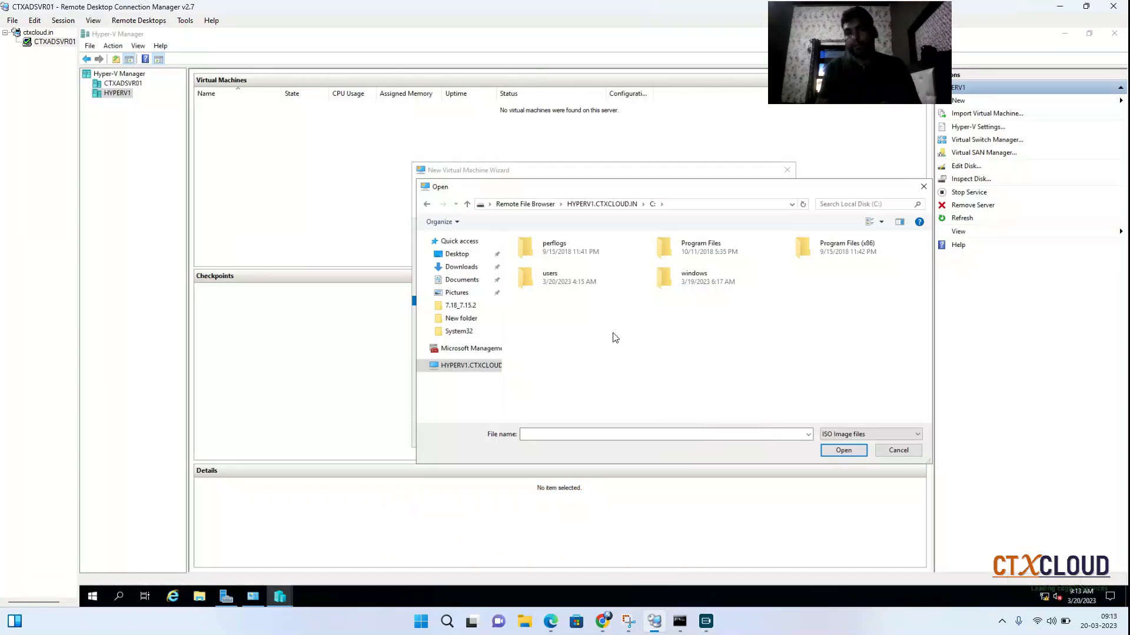